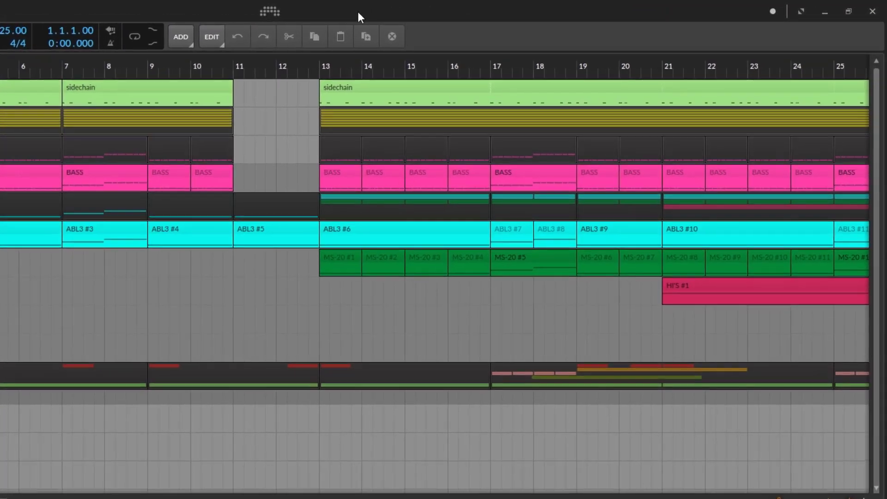
# - Increase the GUI scaling by one level and decrease it back by one level
pyautogui.rightClick(397, 14)
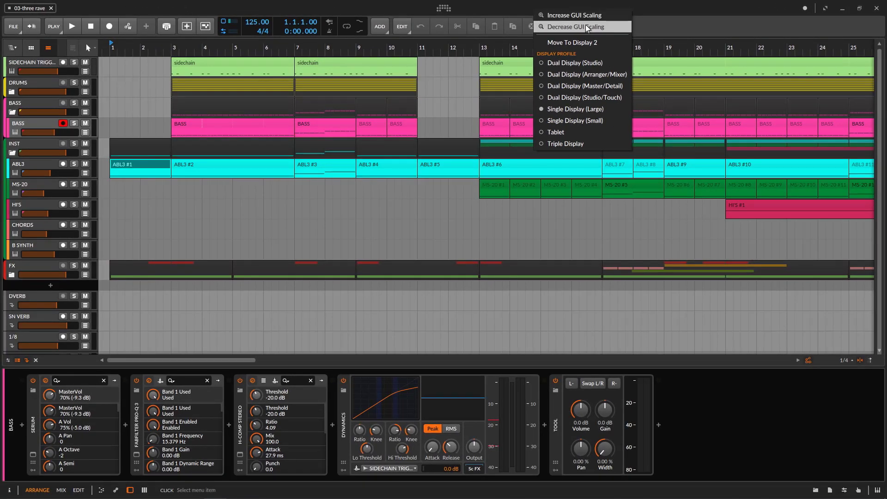
pyautogui.click(581, 13)
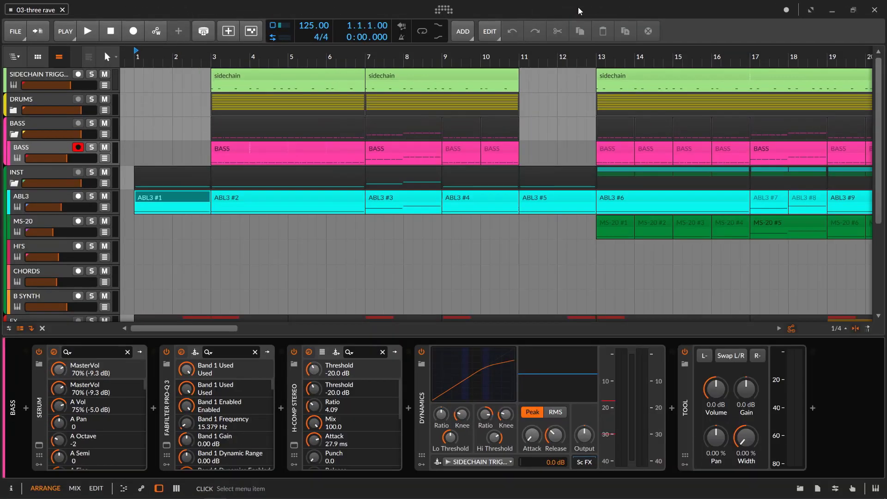
pyautogui.rightClick(578, 12)
pyautogui.click(623, 32)
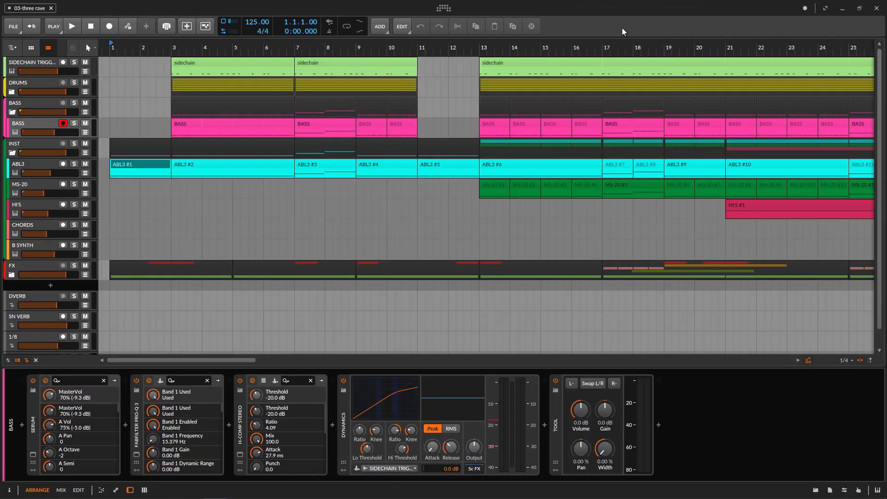
# - Switch the display profile to Single Display (Small)
pyautogui.rightClick(588, 9)
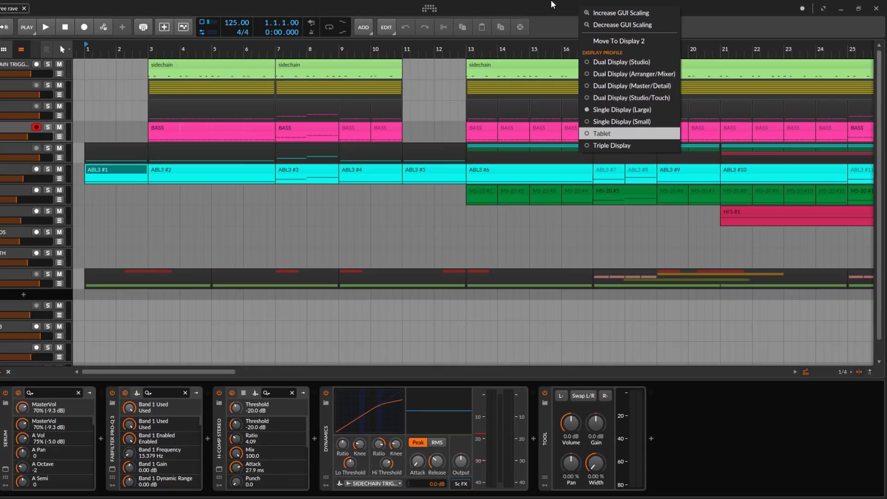
pyautogui.click(326, 466)
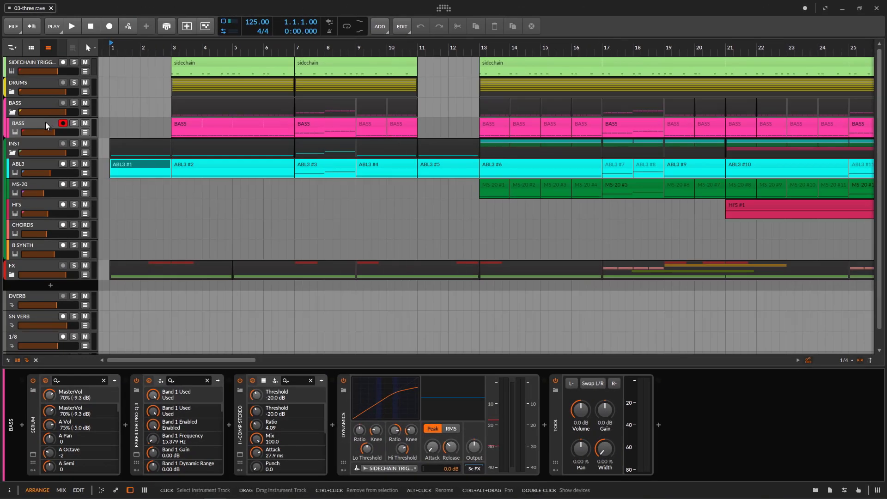
pyautogui.rightClick(581, 13)
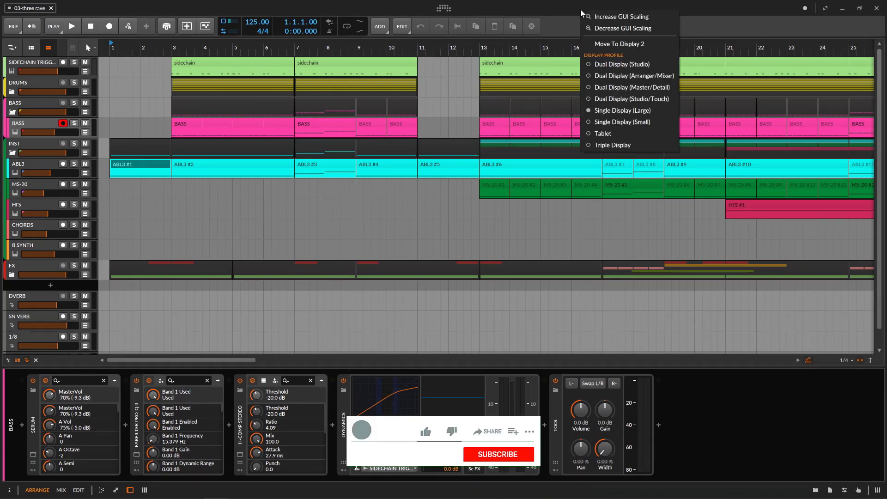
pyautogui.click(630, 122)
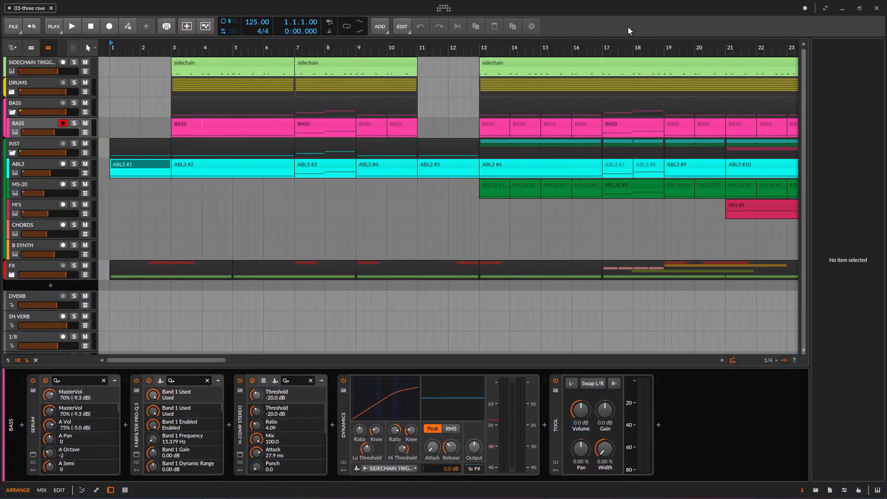
# - Switch the display profile to Tablet and move the window up to the upper edge of the screen
pyautogui.rightClick(573, 9)
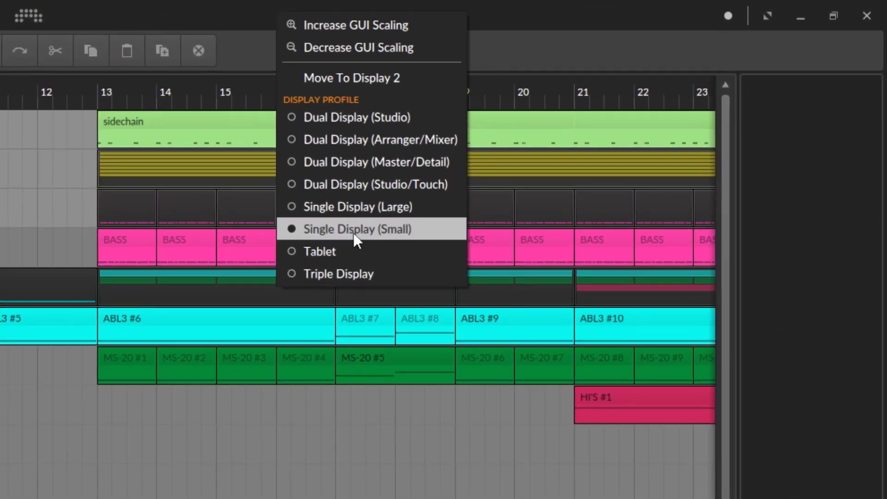
pyautogui.click(351, 249)
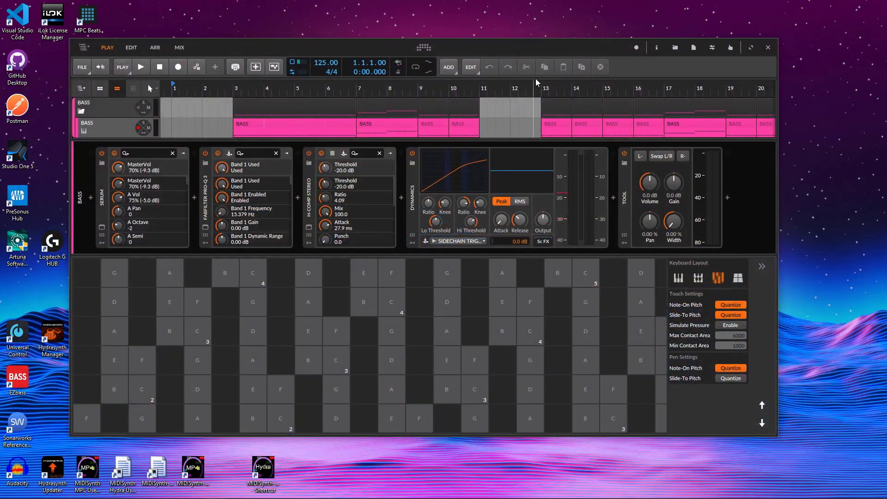
pyautogui.moveTo(536, 38); pyautogui.dragTo(537, 6)
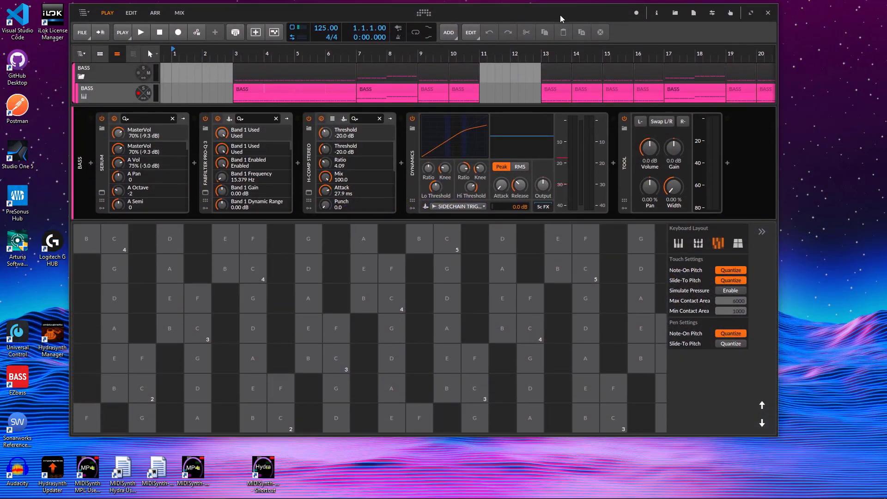
# - Look through the tablet profile's Arrange, Mix, Edit and Play views, moving the window down a little and ending in the Arrange view
pyautogui.click(141, 16)
pyautogui.click(155, 13)
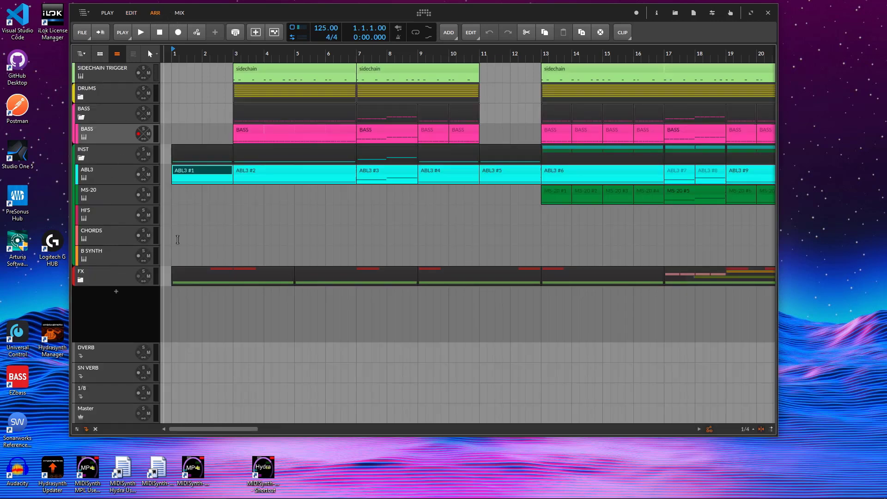
pyautogui.moveTo(558, 12); pyautogui.dragTo(556, 35)
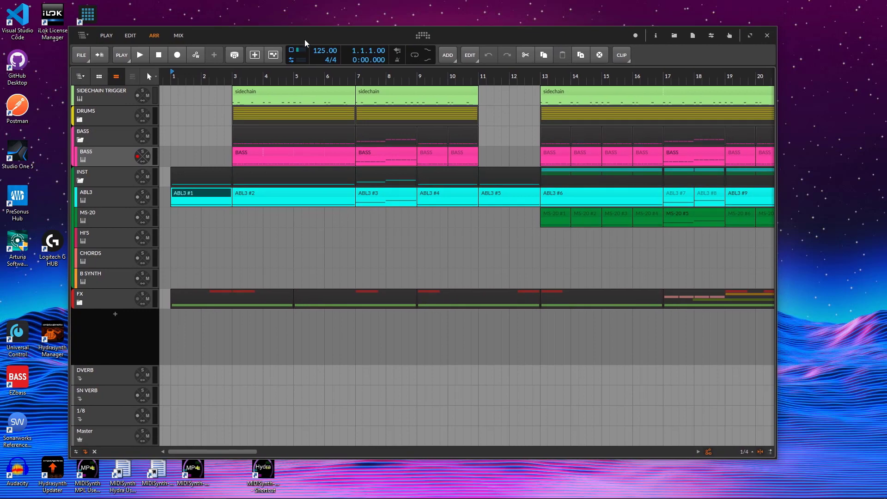
pyautogui.click(178, 36)
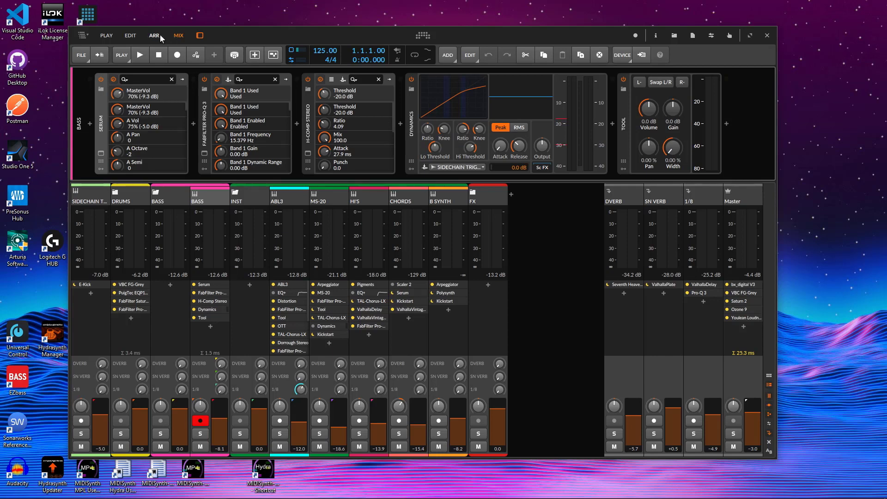
pyautogui.click(155, 35)
pyautogui.click(127, 37)
pyautogui.click(107, 36)
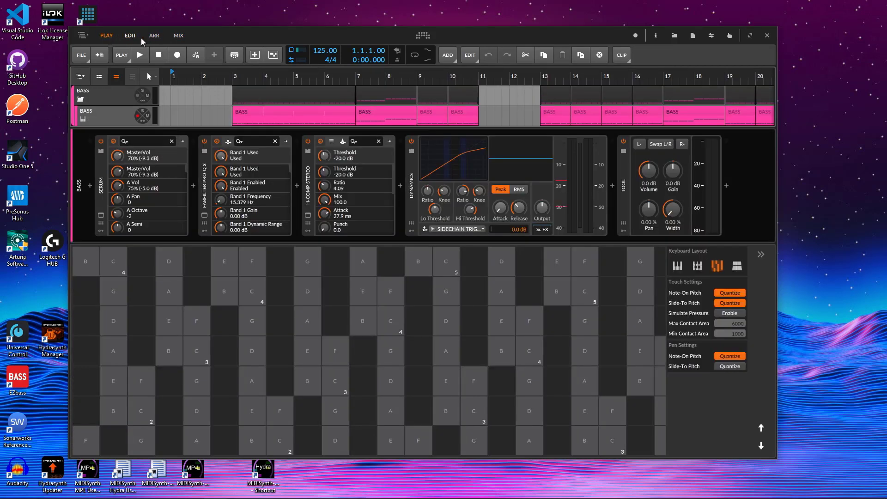
pyautogui.click(129, 37)
pyautogui.click(154, 35)
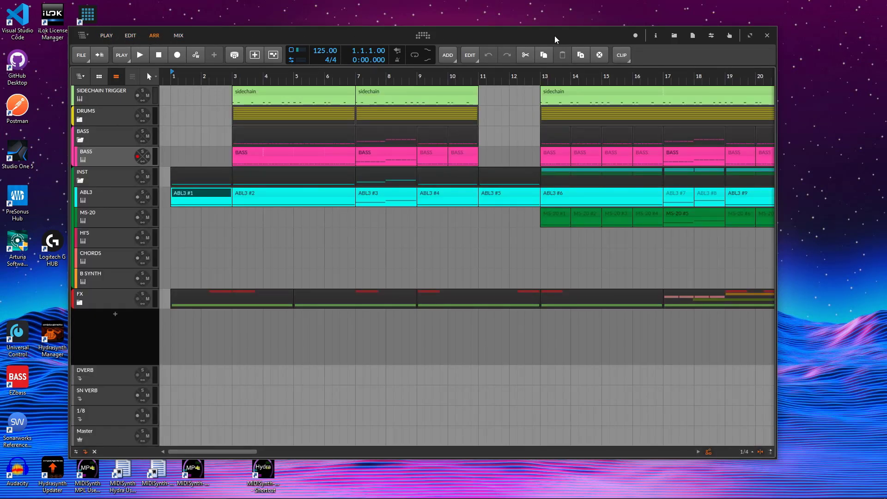
# - Switch the display profile to Dual Display (Studio) and shift the arranger window slightly away from the mixer window
pyautogui.rightClick(553, 37)
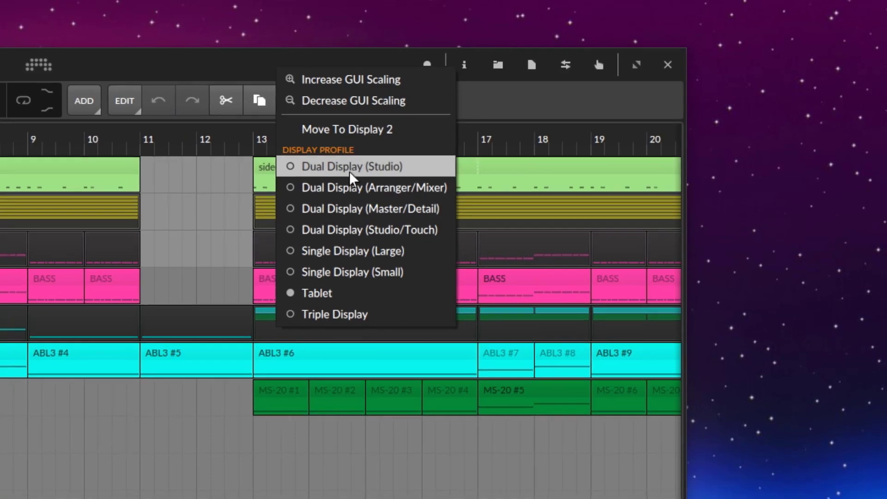
pyautogui.click(344, 178)
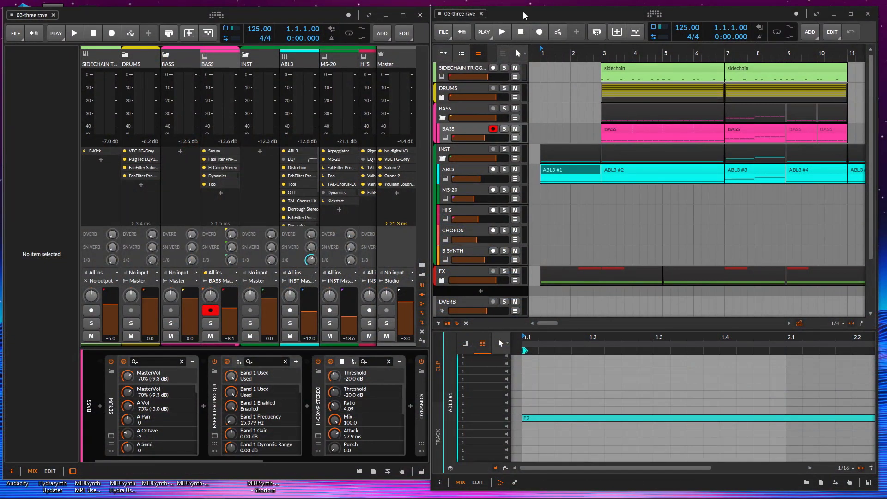
pyautogui.moveTo(524, 15); pyautogui.dragTo(555, 16)
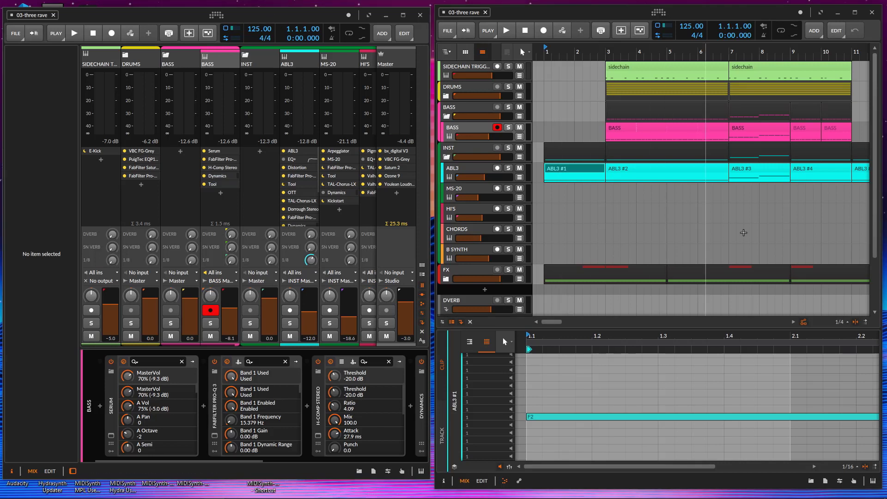
# - Toggle the clip launcher on and off, and select the BASS clip at bar 3 and its track to view their details
pyautogui.click(466, 55)
pyautogui.click(466, 55)
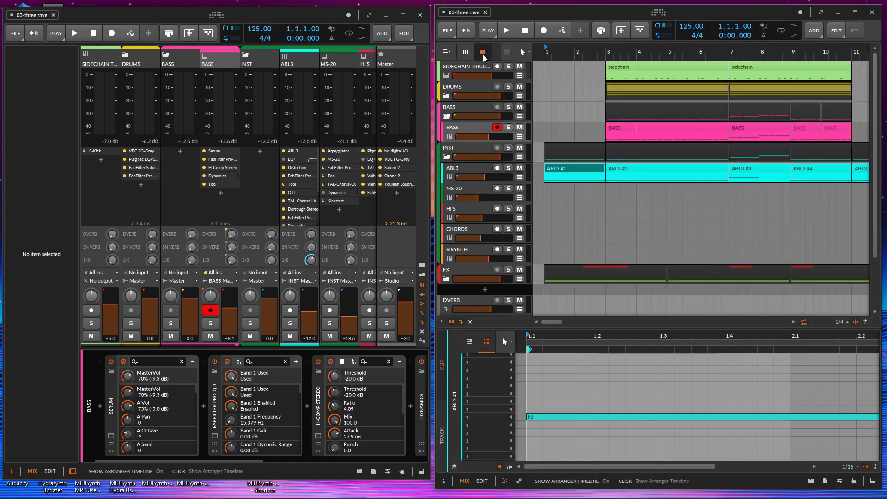
pyautogui.click(656, 133)
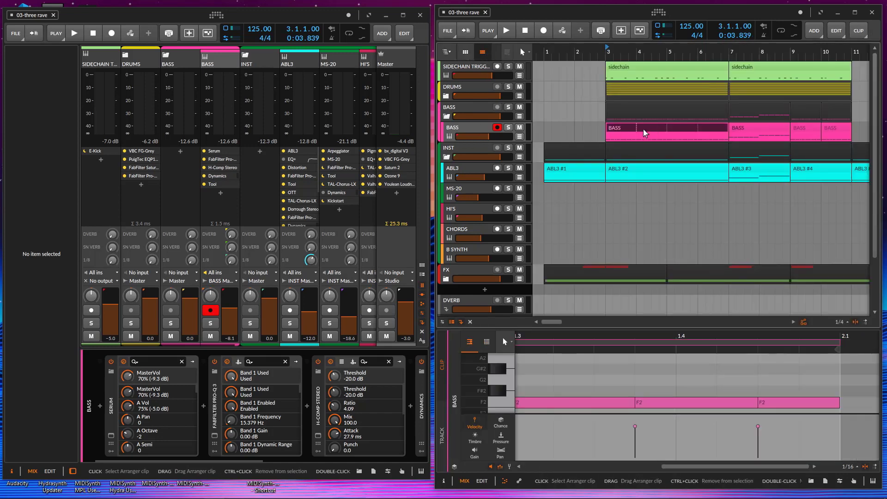
pyautogui.click(465, 128)
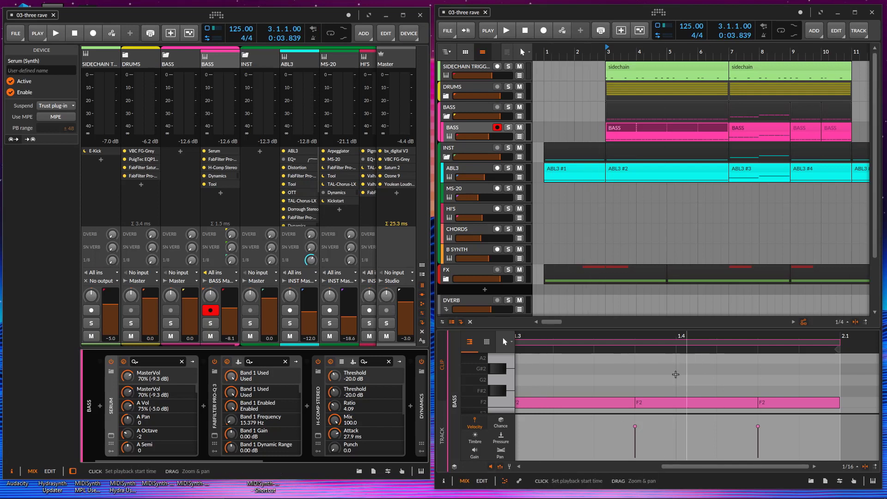
# - Compare the Edit and Mix panel layouts across both windows, returning to the Mix layout
pyautogui.click(483, 481)
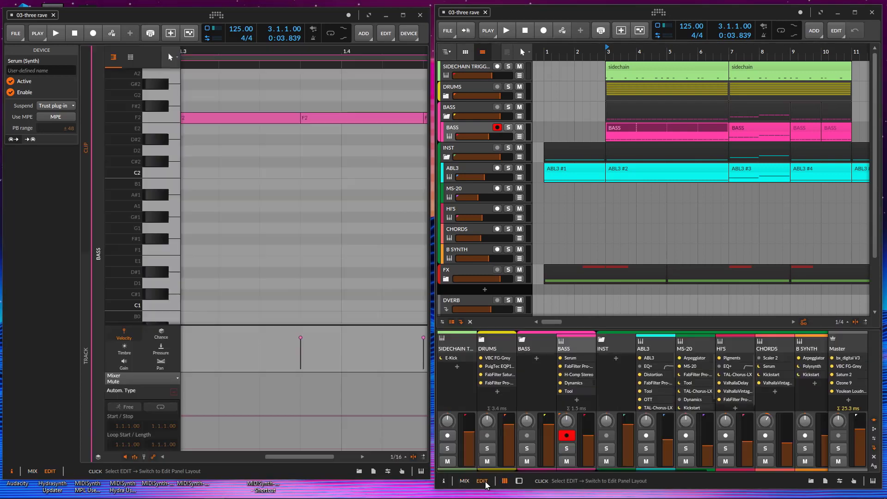
pyautogui.click(464, 482)
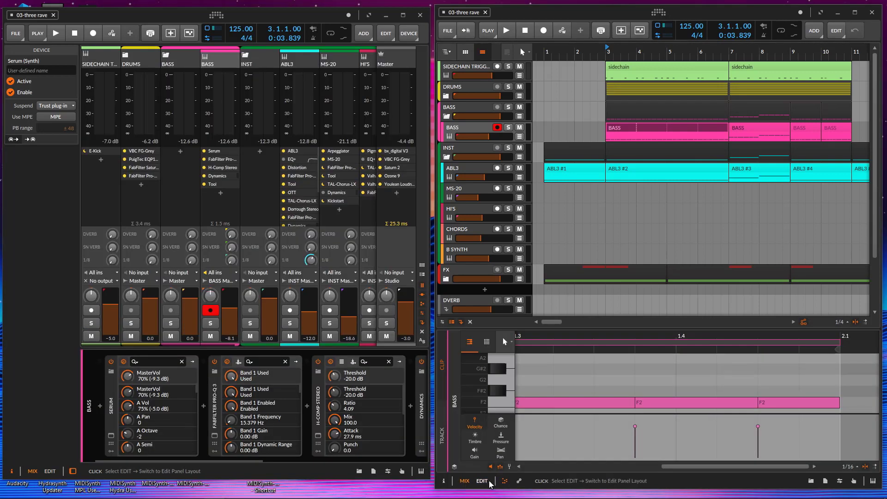
pyautogui.click(481, 481)
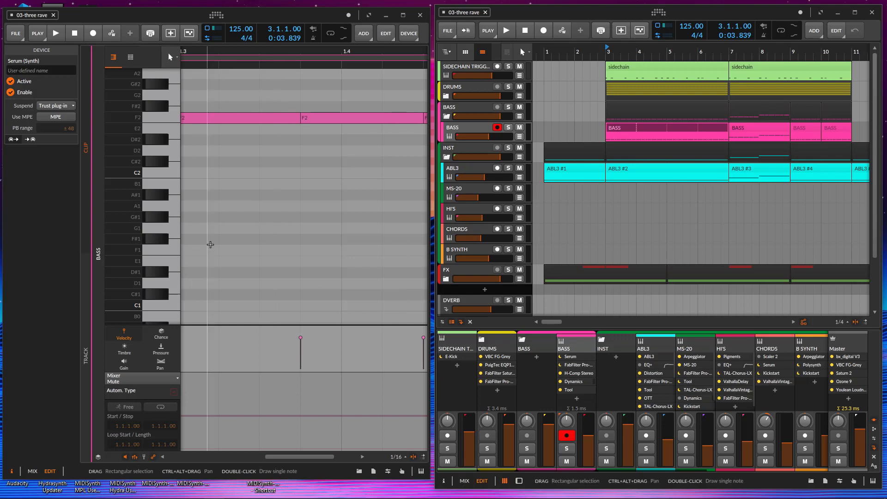
pyautogui.click(464, 481)
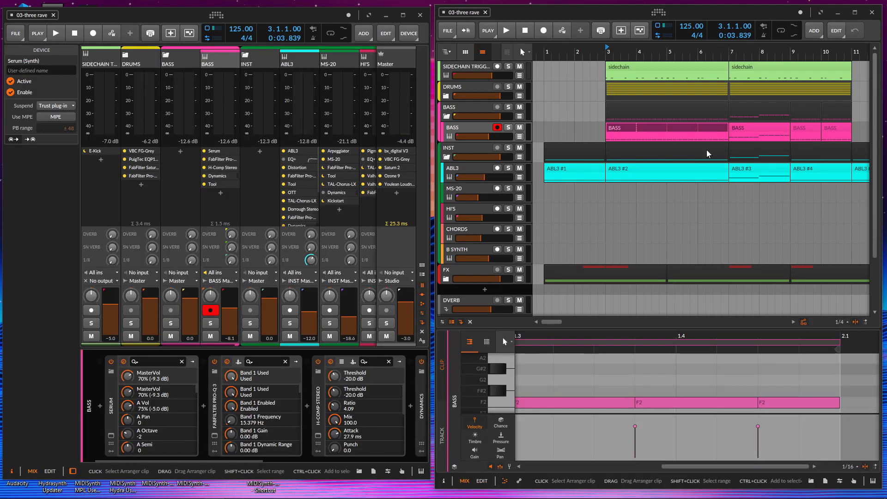
# - Select the BASS clip at bar 7 and view its notes in the Edit layout before returning to the Mix layout
pyautogui.click(753, 129)
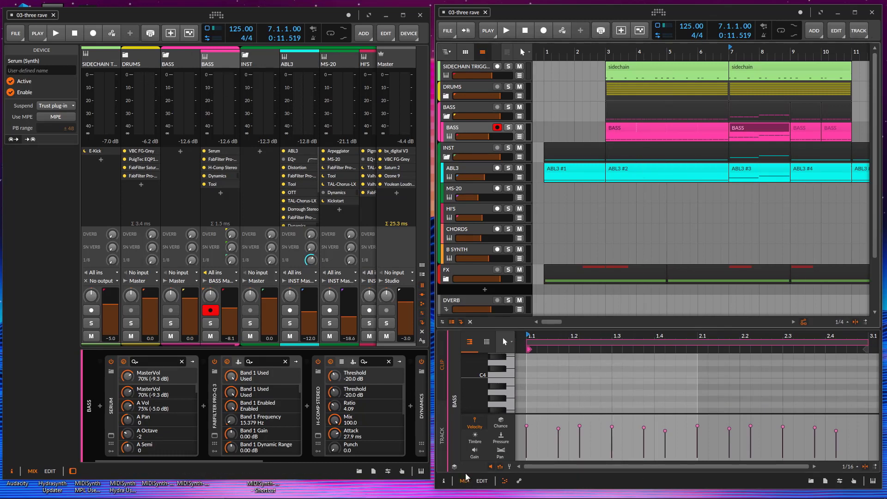
pyautogui.click(482, 481)
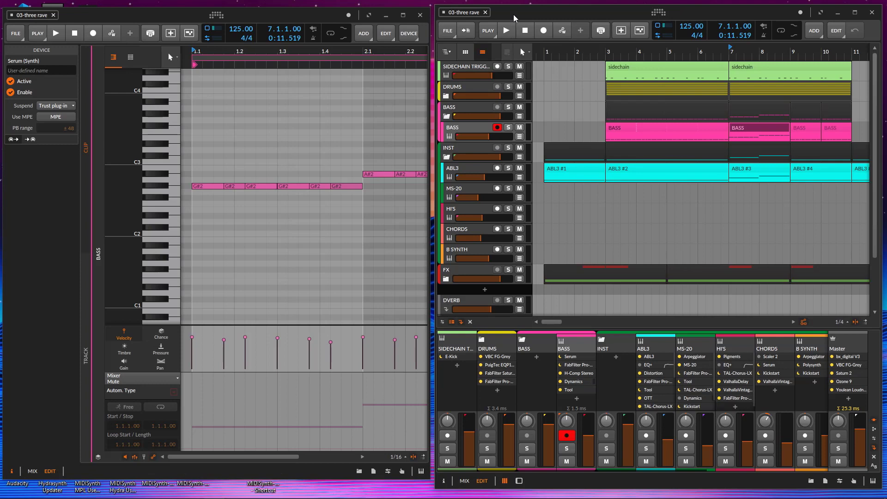
pyautogui.press('e')
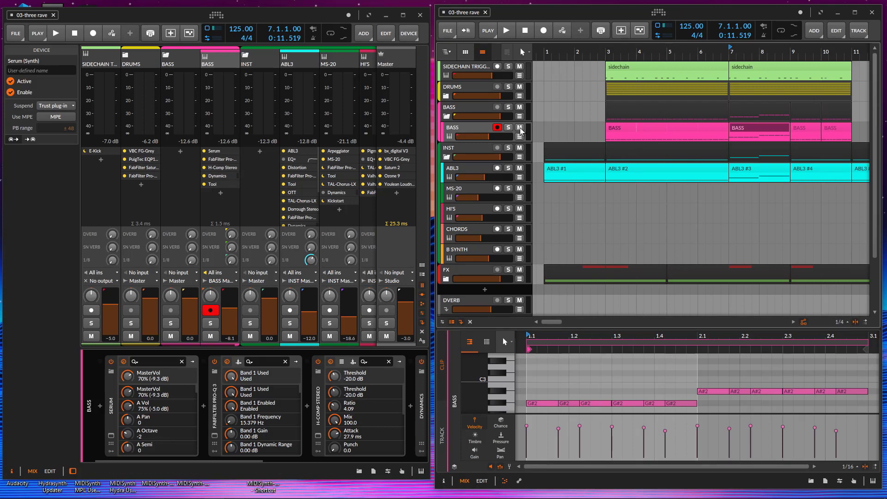
# - View the BASS clip at bar 3 and the BASS and DRUMS device chains, and show the automation editor
pyautogui.click(655, 133)
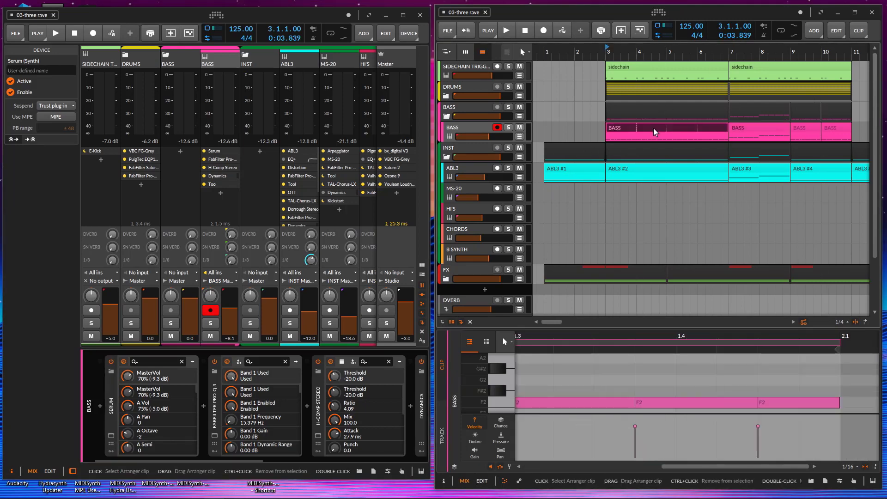
pyautogui.click(469, 136)
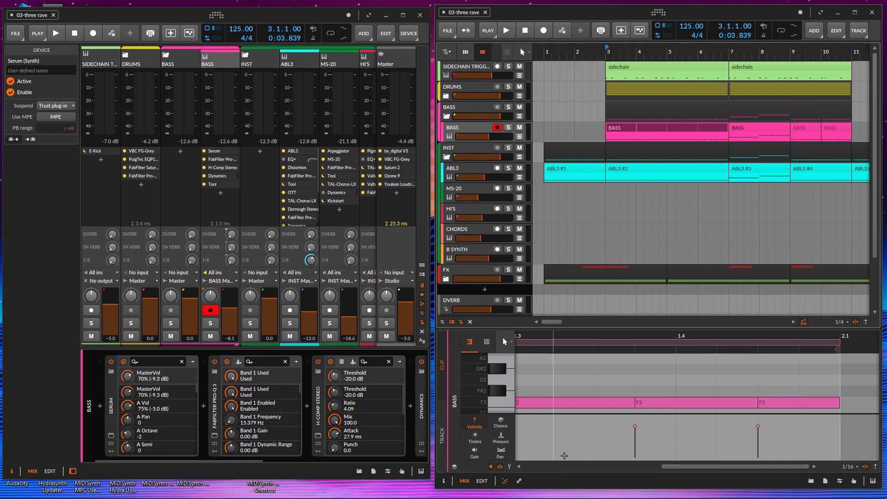
pyautogui.click(469, 94)
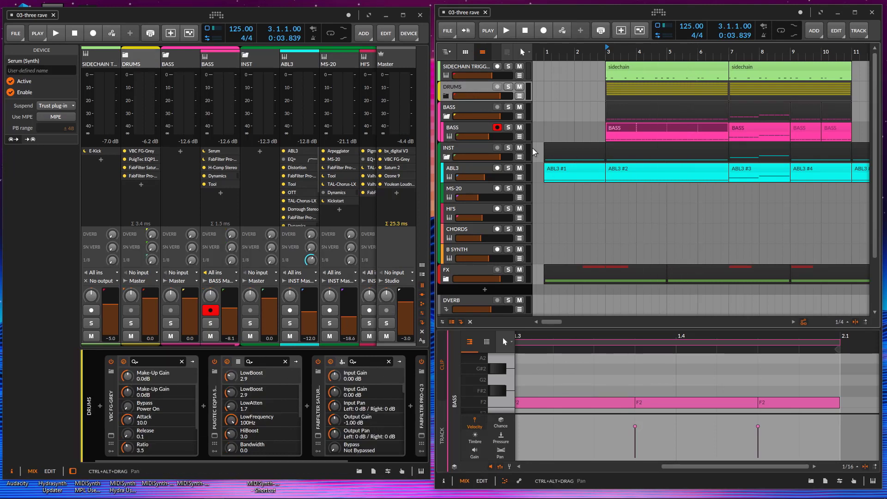
pyautogui.click(519, 482)
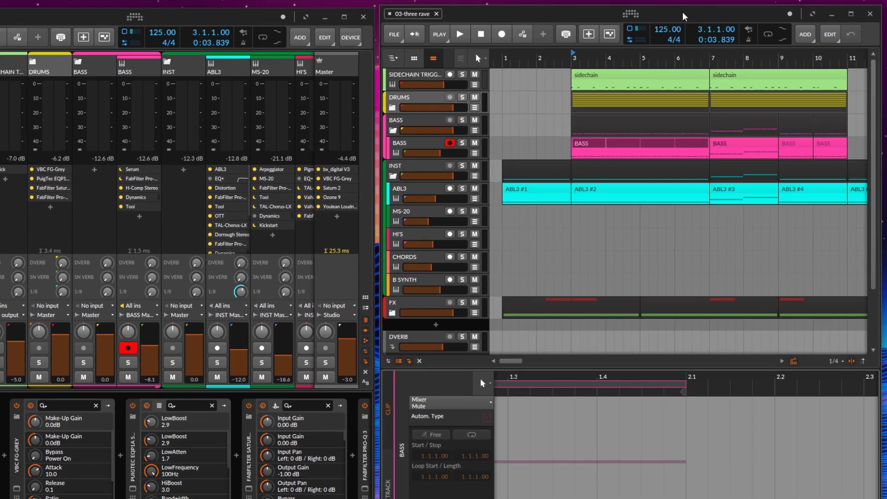
# - Switch the display profile to Dual Display (Arranger/Mixer) and stop the playback
pyautogui.rightClick(683, 16)
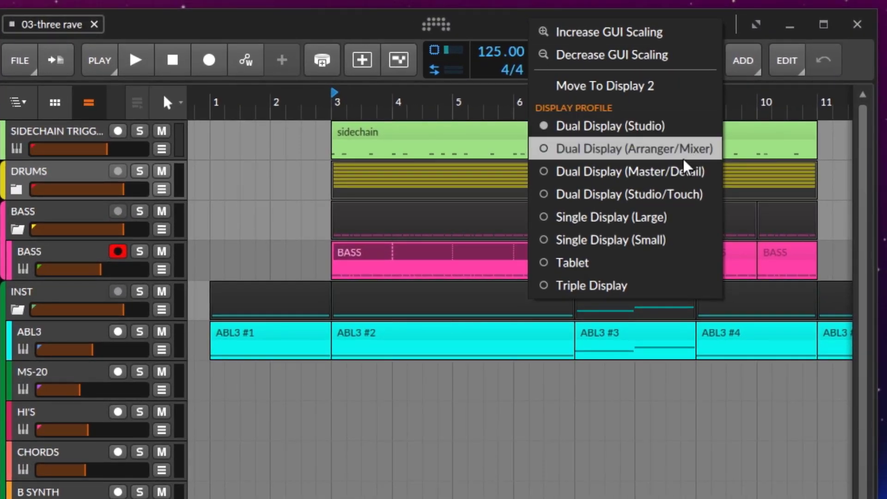
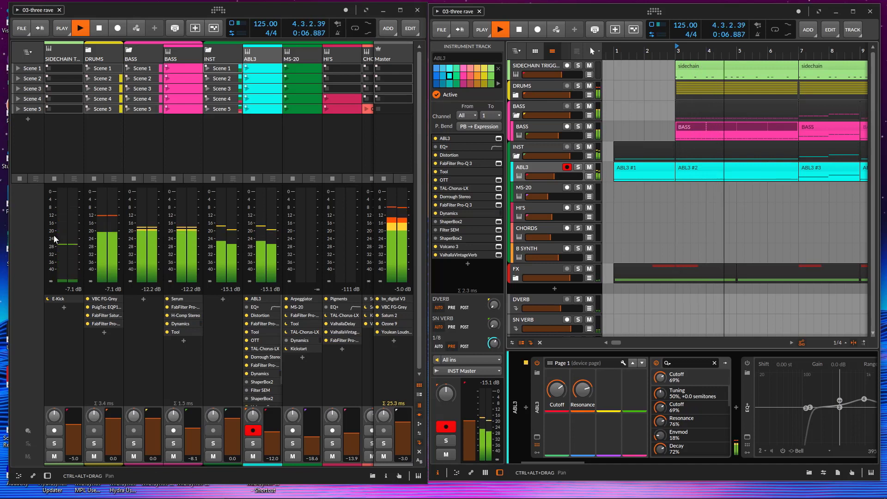
pyautogui.click(519, 30)
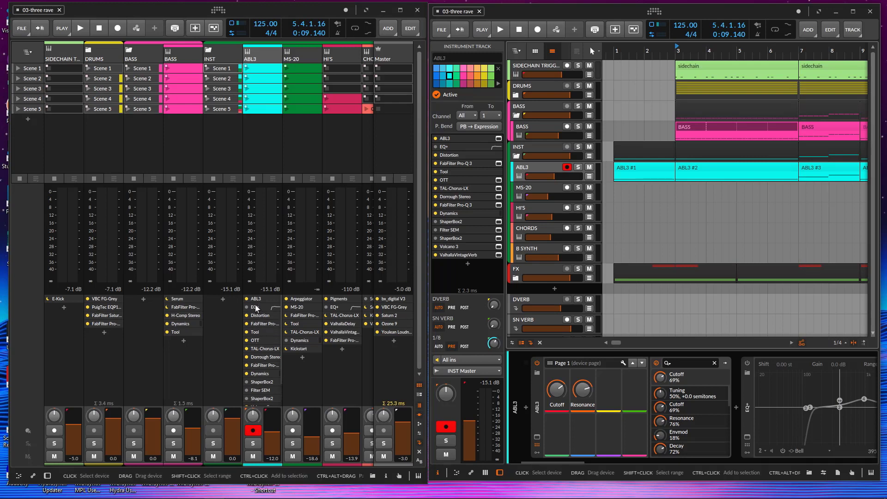
# - Play the project briefly and stop it, and select the BASS clip at bar 17 in the arranger
pyautogui.click(499, 29)
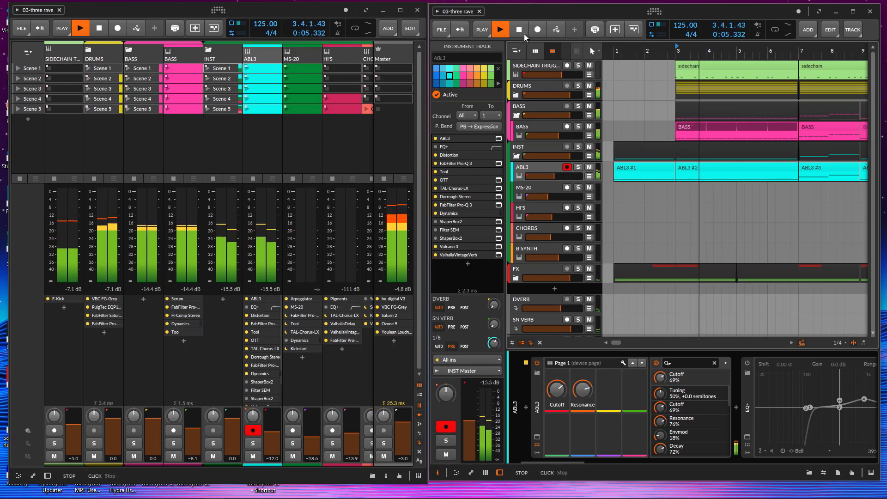
pyautogui.moveTo(616, 50); pyautogui.dragTo(617, 38)
pyautogui.press('space')
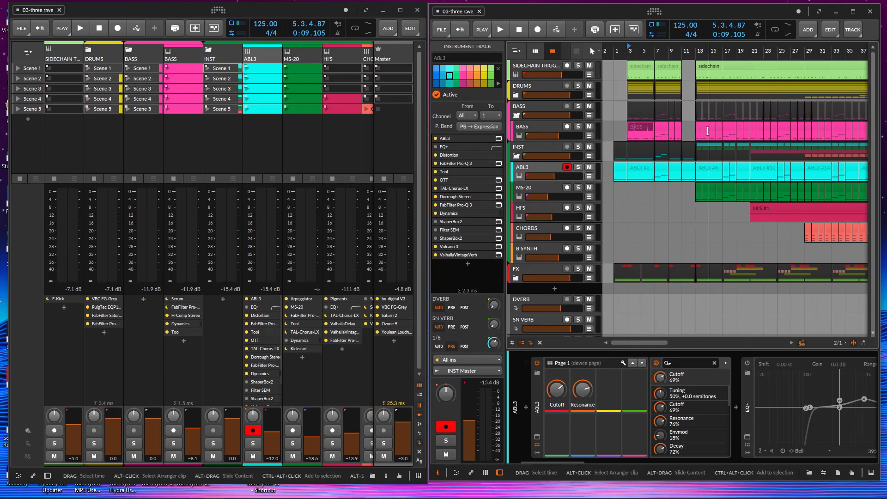
pyautogui.click(731, 130)
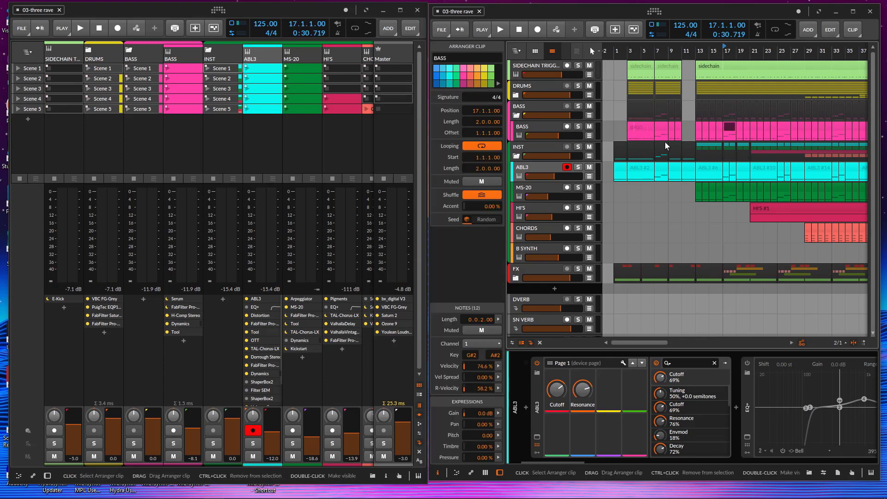
# - Show and hide the BASS track's automation lanes, and expand the ABL3 track's automation lanes to view them
pyautogui.click(589, 135)
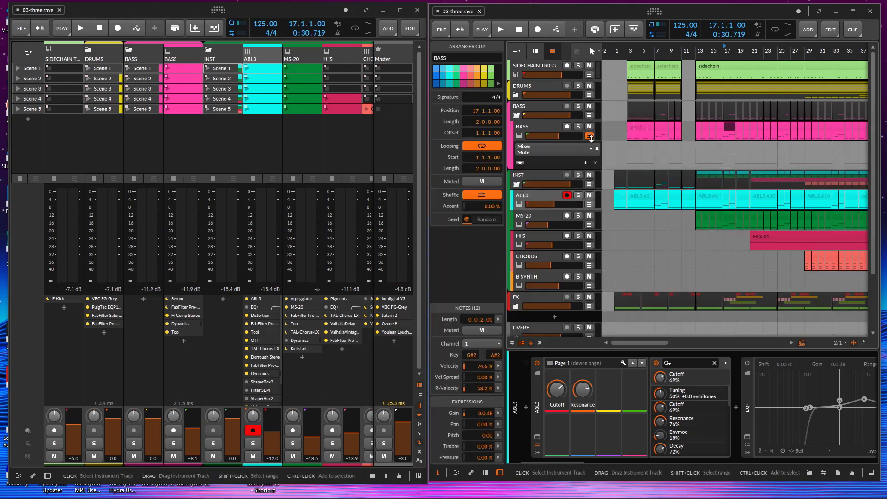
pyautogui.click(589, 135)
pyautogui.click(536, 172)
pyautogui.click(589, 176)
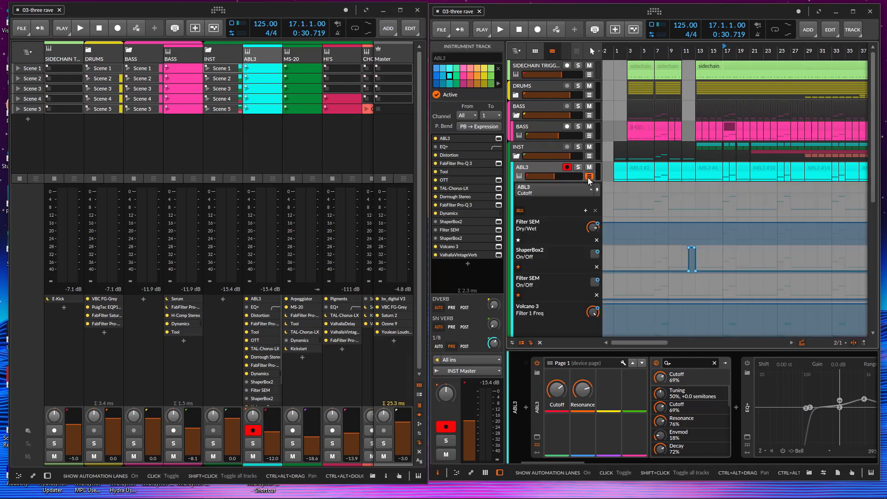
pyautogui.scroll(-3, 723, 218)
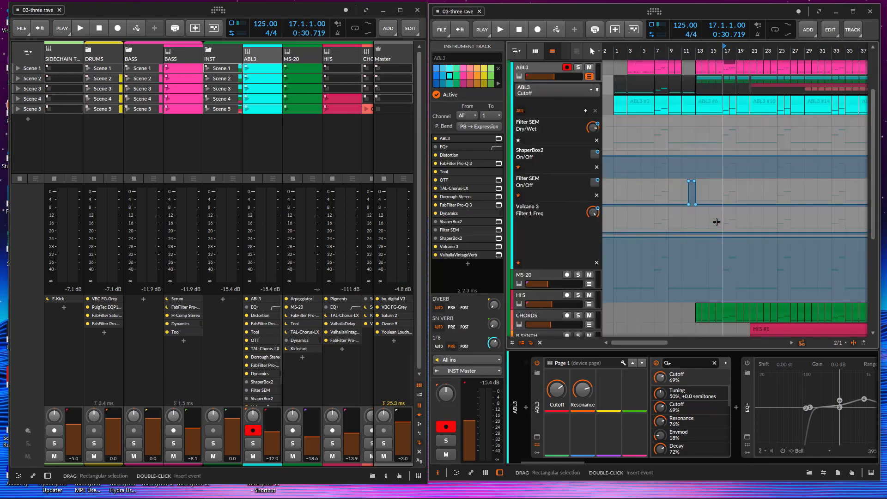
# - View the automation editor and the BASS clip's notes in the arranger window, returning to the ABL3 device chain
pyautogui.click(470, 472)
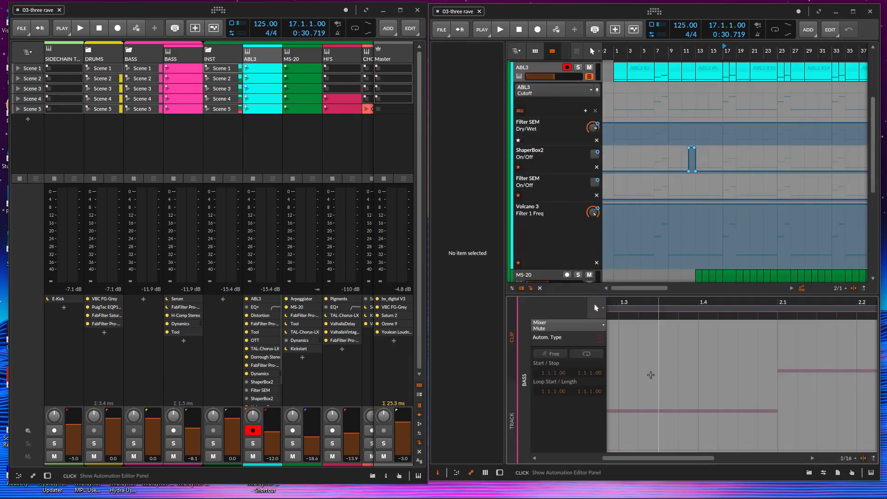
pyautogui.click(485, 475)
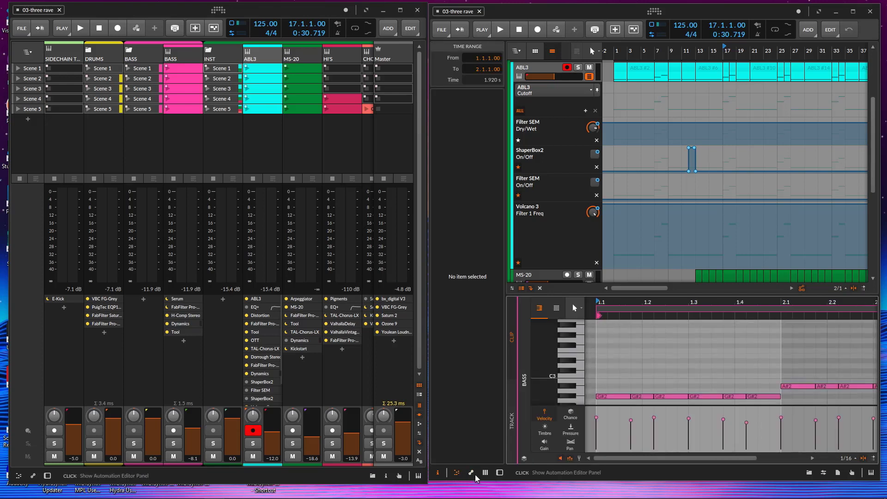
pyautogui.click(489, 474)
pyautogui.click(500, 473)
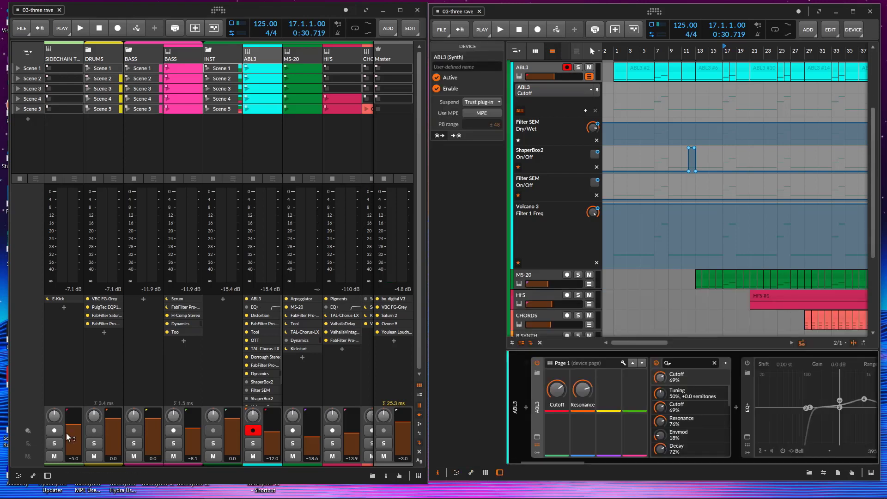
# - Show and hide the automation editor in the mixer window, and view more of the ABL3 track's automation in the arranger
pyautogui.click(33, 476)
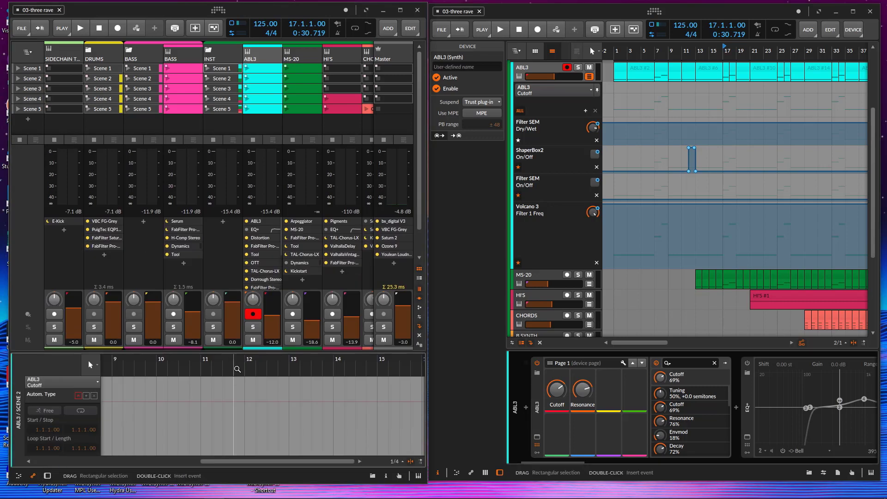
pyautogui.click(550, 69)
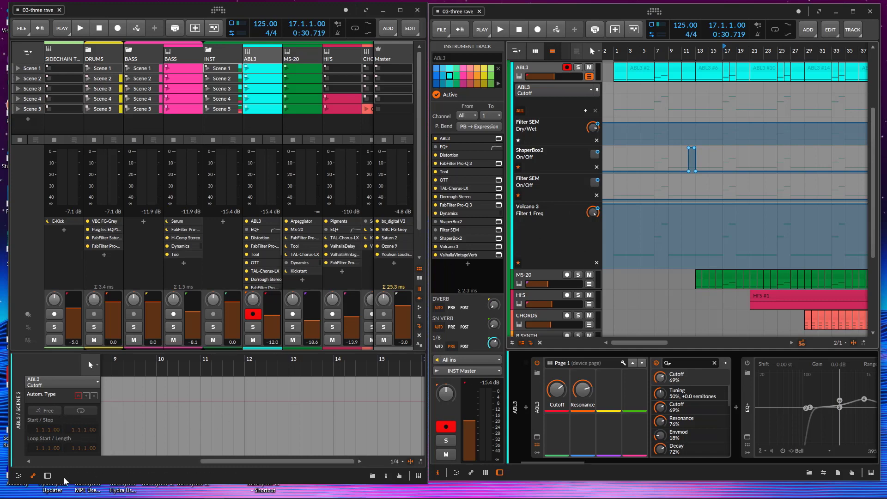
pyautogui.click(33, 475)
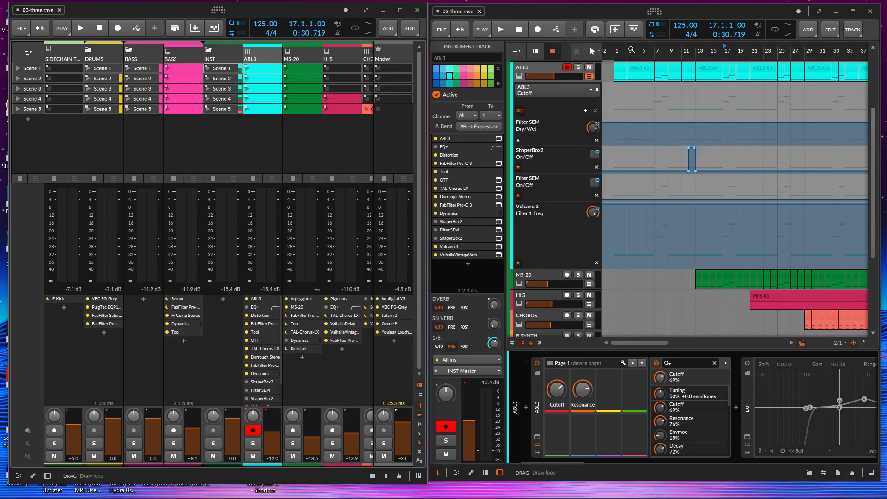
pyautogui.moveTo(631, 50); pyautogui.dragTo(649, 33)
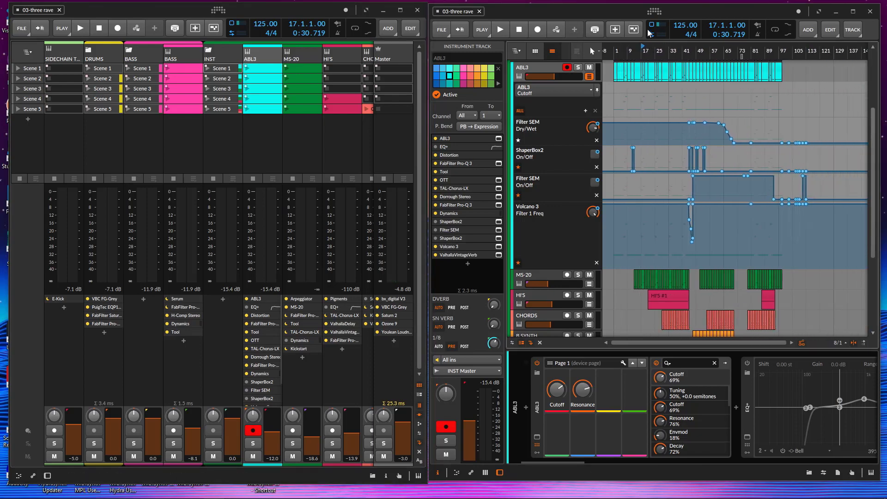
# - Switch the display profile to Dual Display (Master/Detail) and extend the arranger window down to the height of the detail window
pyautogui.click(798, 11)
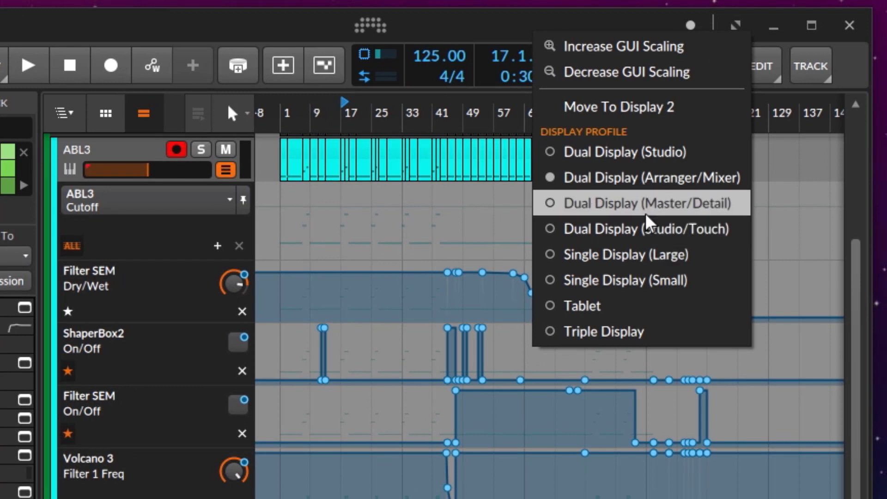
pyautogui.click(656, 201)
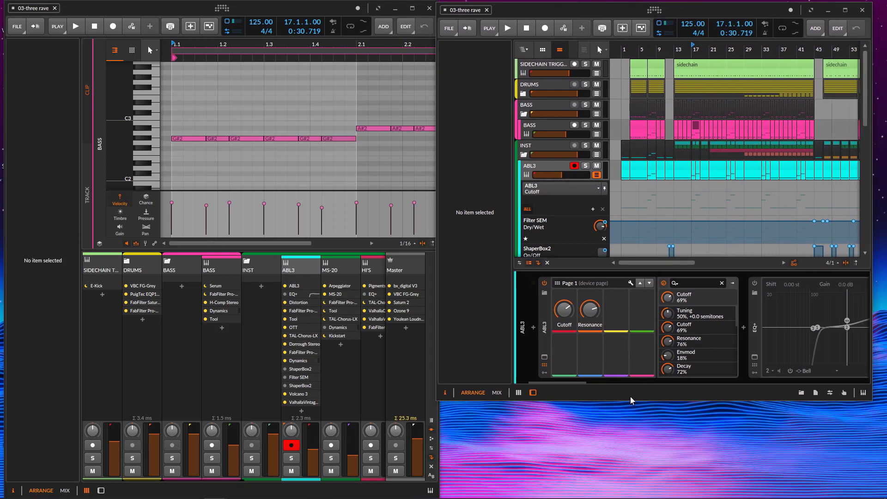
pyautogui.moveTo(630, 398); pyautogui.dragTo(633, 485)
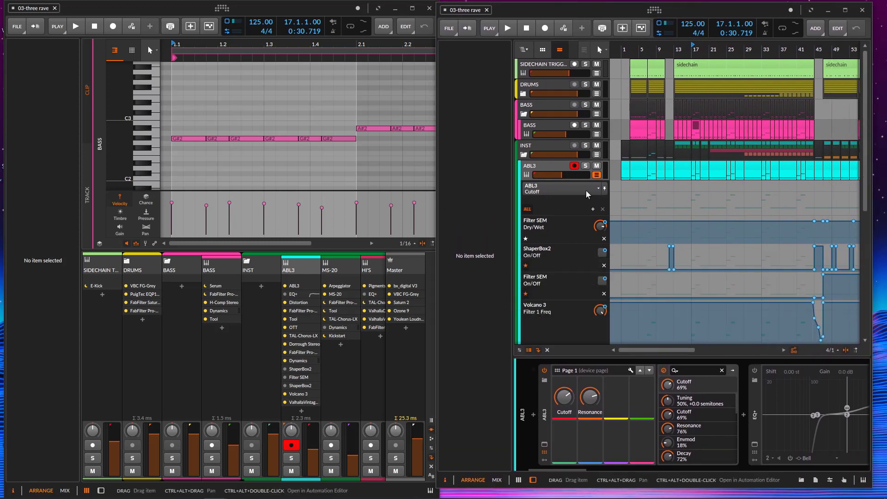
# - Collapse the ABL3 automation lanes, and select the BASS and INST tracks and the BASS clip at bar 3
pyautogui.click(596, 175)
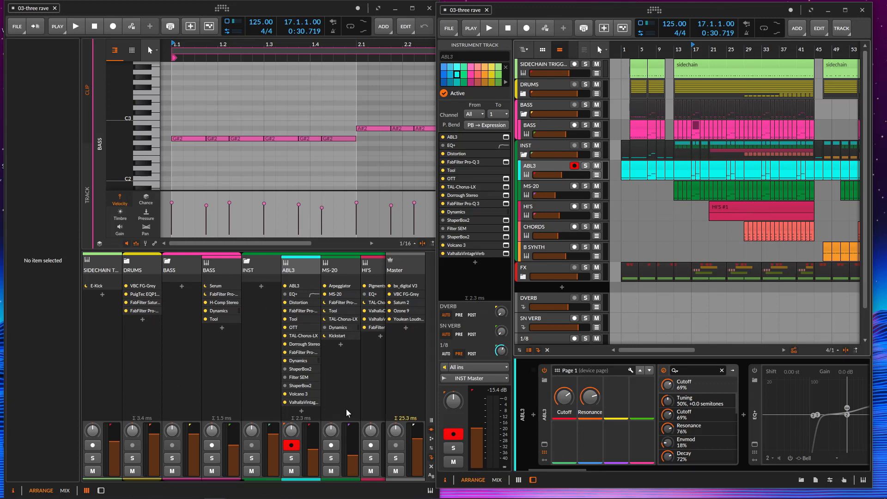
pyautogui.rightClick(692, 7)
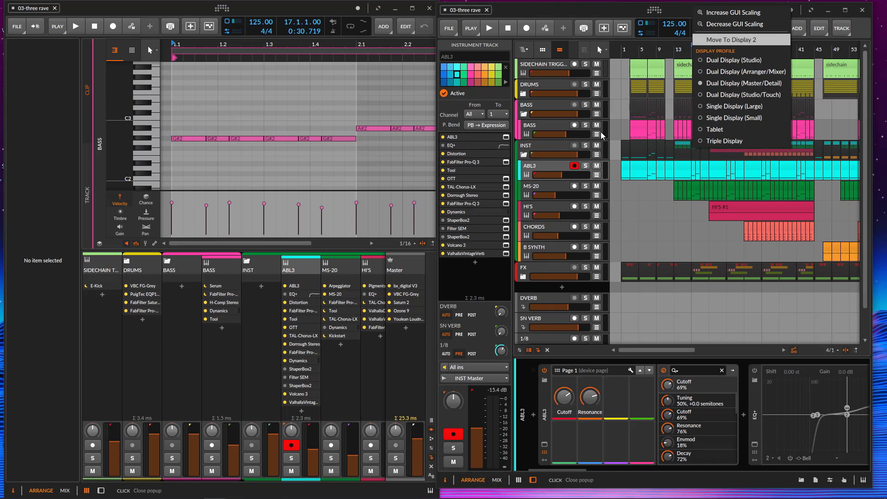
pyautogui.click(542, 126)
pyautogui.click(559, 133)
pyautogui.click(551, 148)
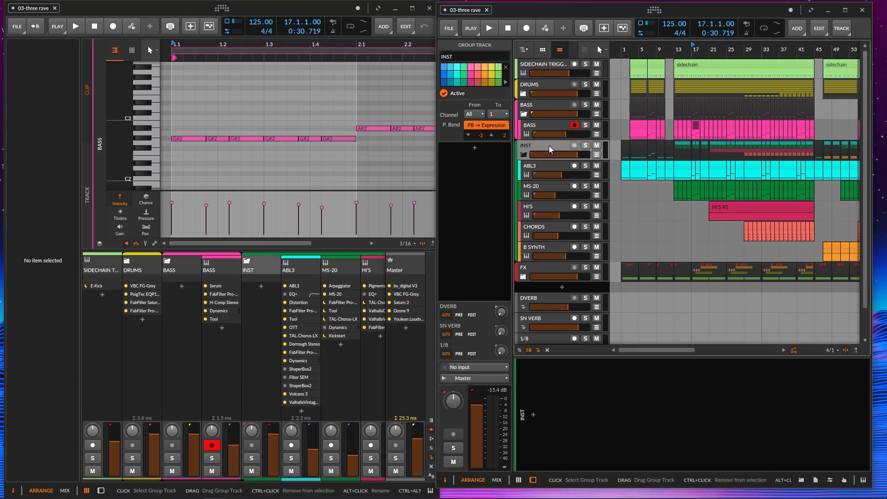
pyautogui.click(637, 128)
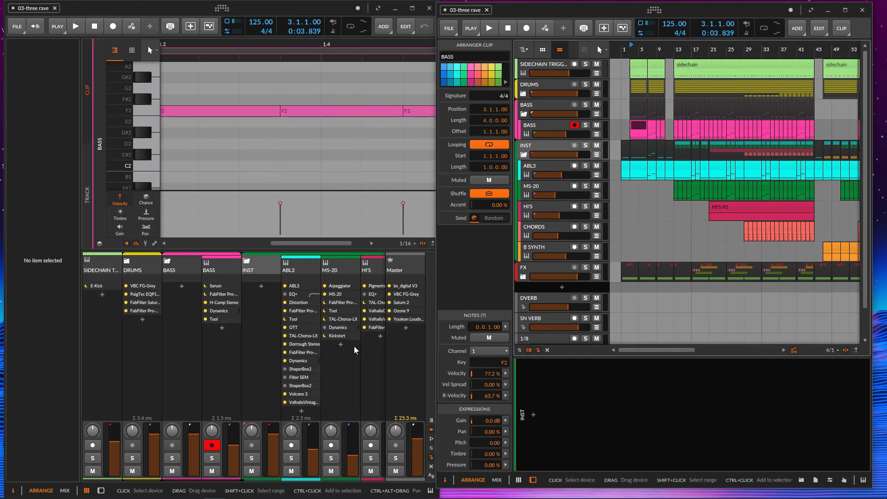
# - Compare the Mix and Arrange panel layouts across both Master/Detail windows, returning to the Arrange layout
pyautogui.click(64, 491)
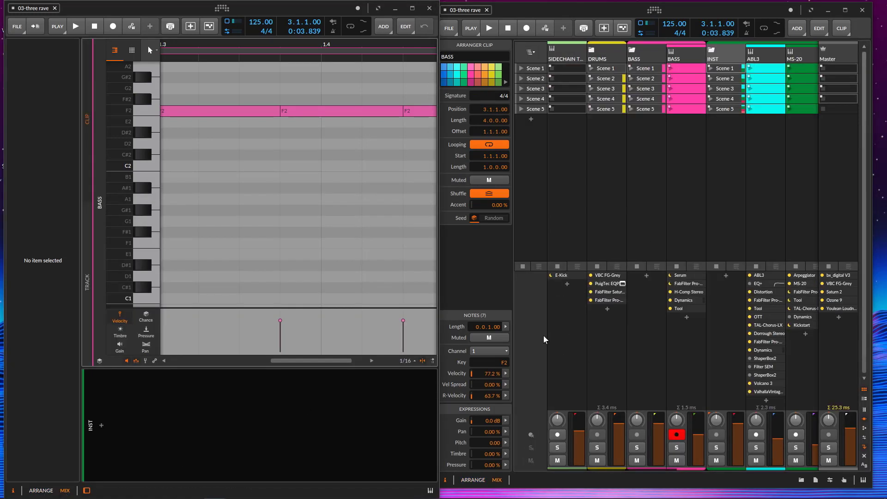
pyautogui.click(473, 480)
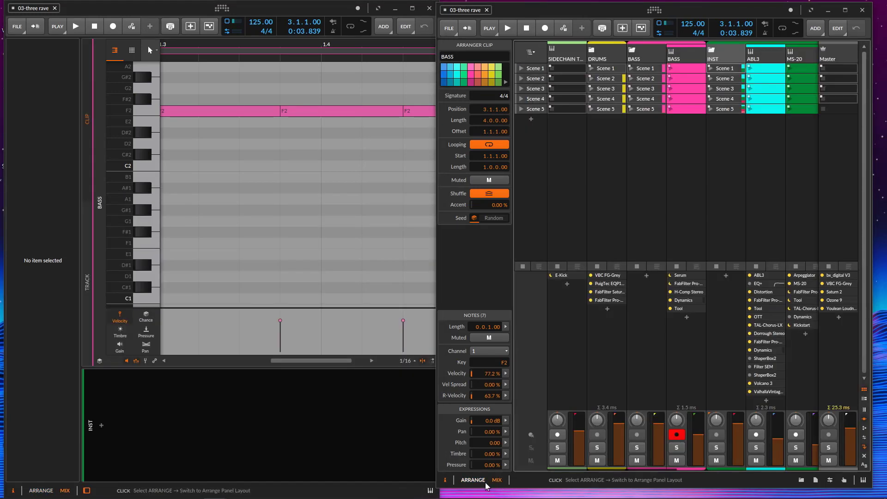
pyautogui.click(485, 482)
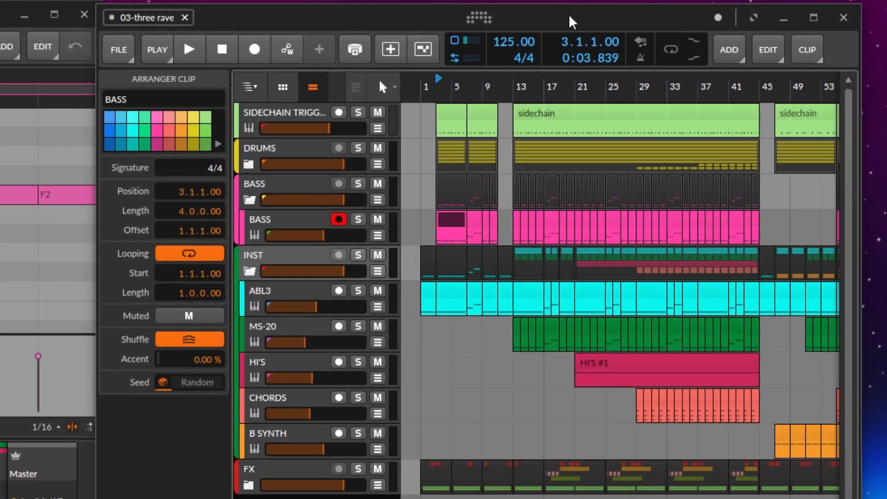
# - Switch the display profile to Dual Display (Studio/Touch) and show the BASS instrument track's device chain in both windows
pyautogui.rightClick(705, 9)
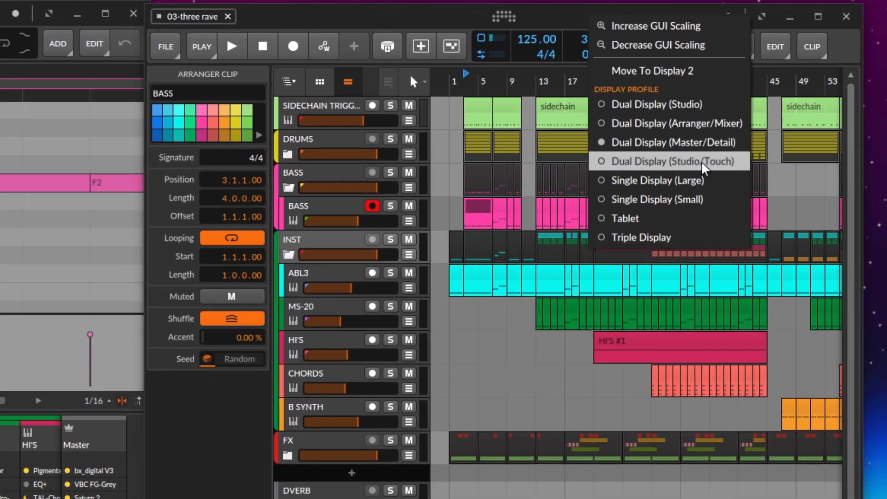
pyautogui.click(688, 172)
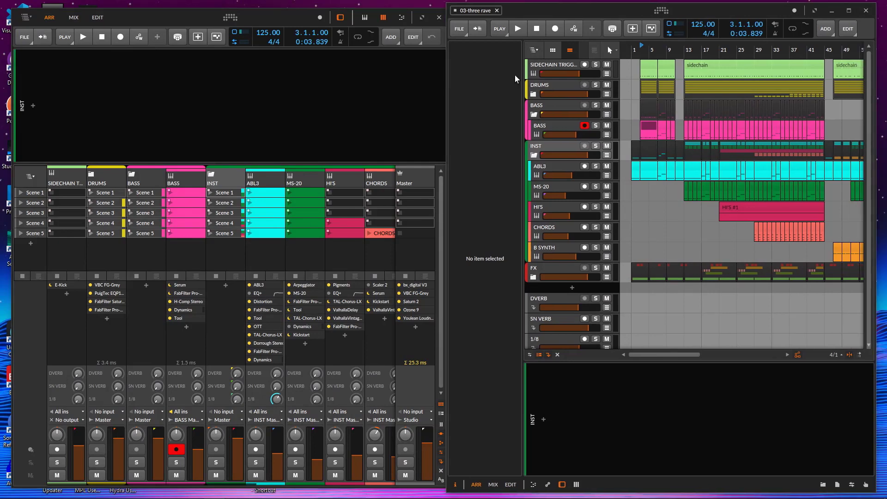
pyautogui.click(555, 110)
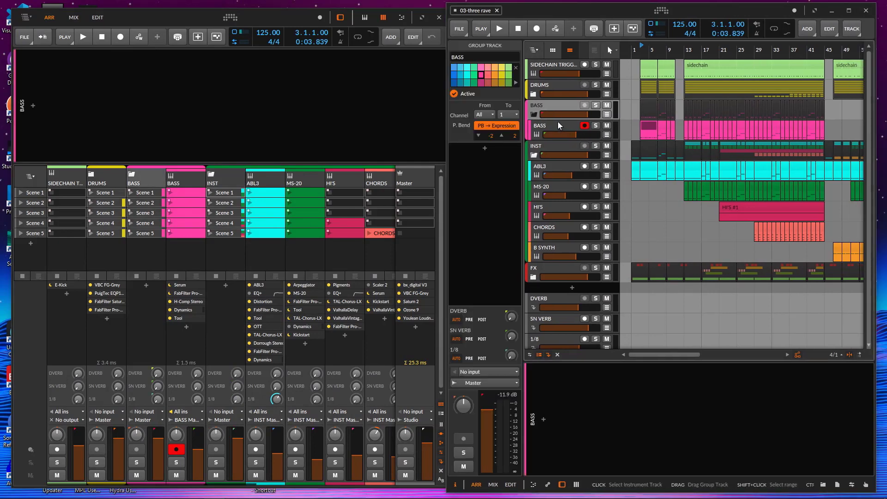
pyautogui.click(558, 126)
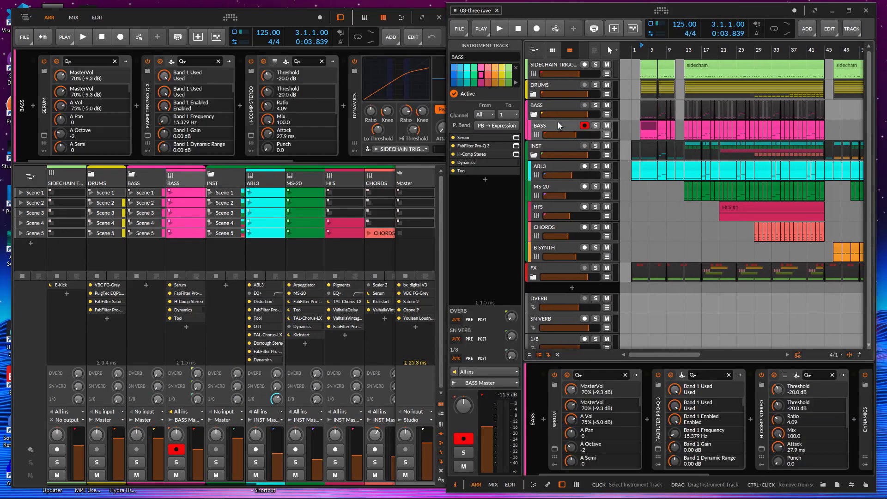
# - Reposition the touch window slightly and view its onscreen keyboard and the detail editor with the BASS clip's notes
pyautogui.rightClick(742, 17)
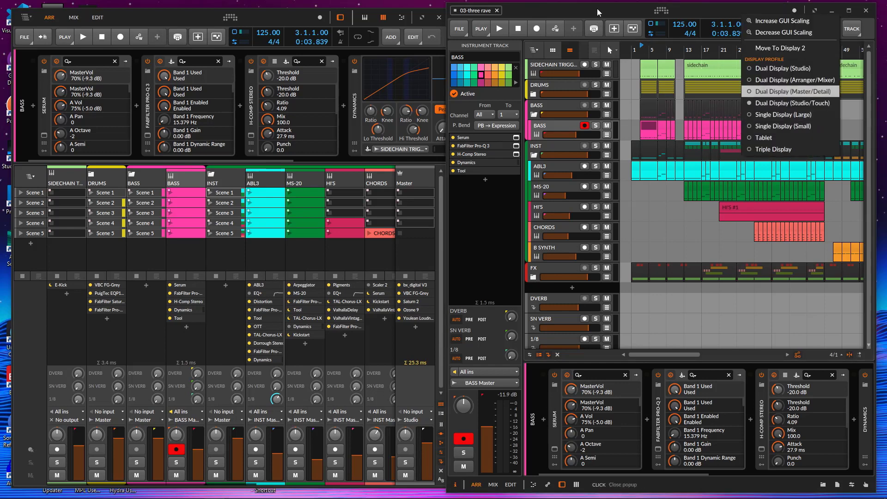
pyautogui.moveTo(297, 19); pyautogui.dragTo(292, 18)
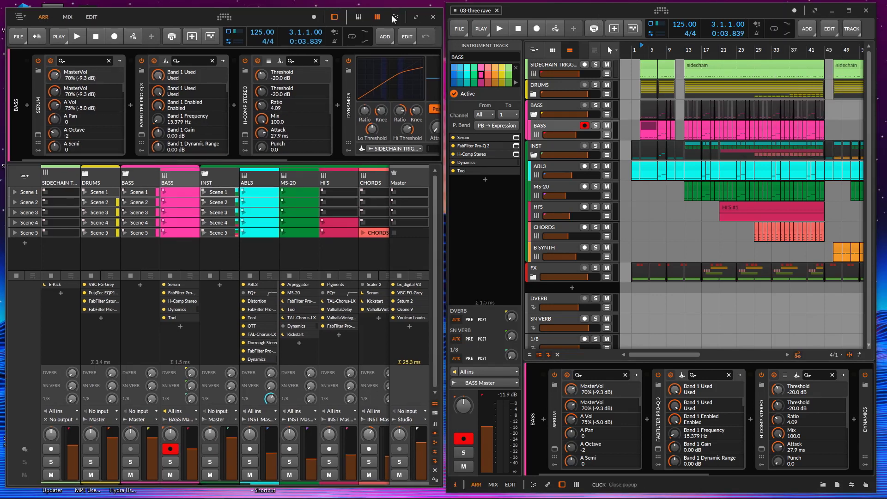
pyautogui.click(358, 17)
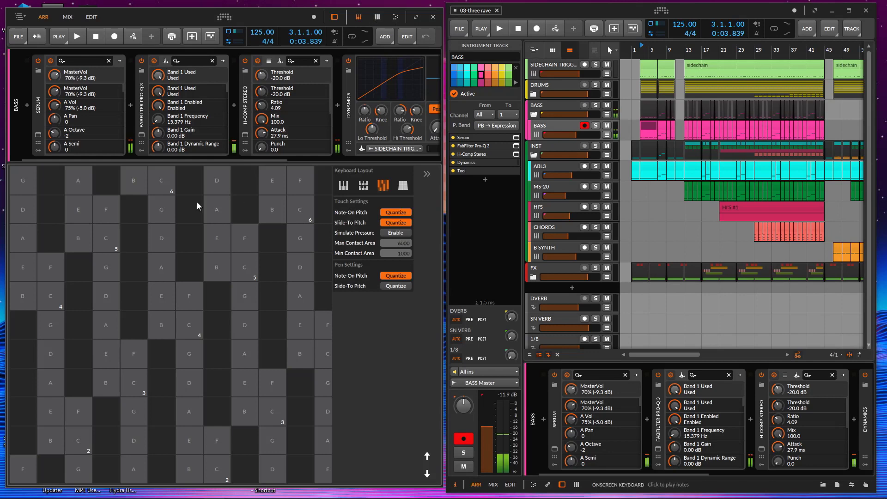
pyautogui.click(396, 17)
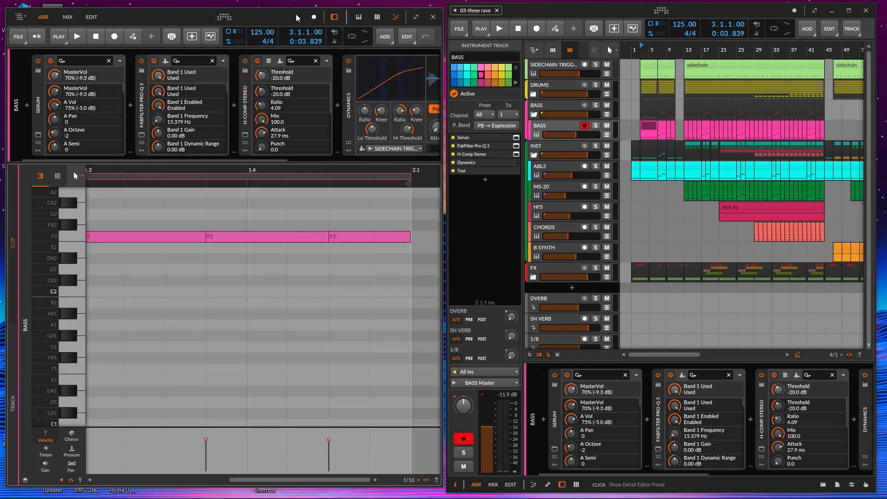
# - Switch the display profile to Triple Display and move the arranger and mixer windows apart so all three windows can be seen
pyautogui.click(661, 10)
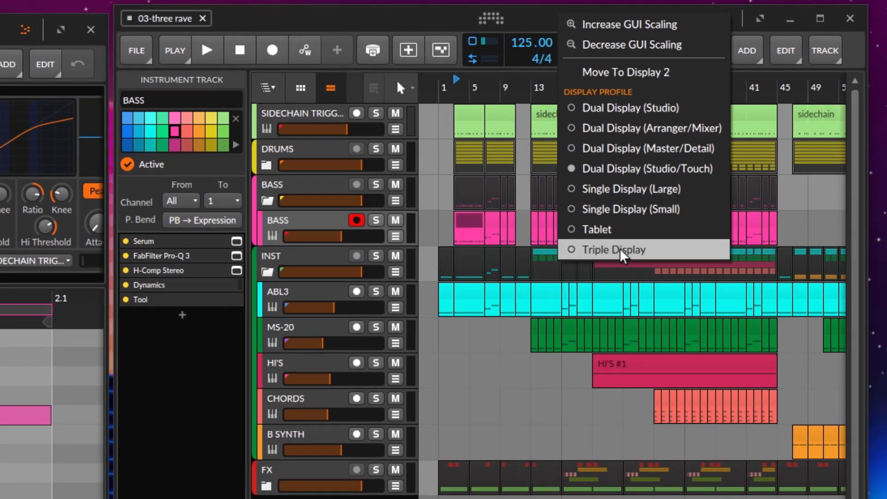
pyautogui.click(620, 248)
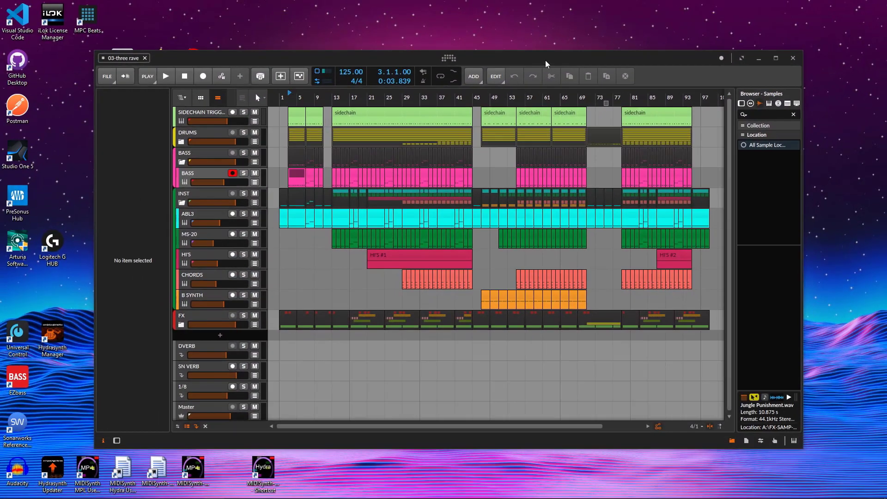
pyautogui.moveTo(546, 63); pyautogui.dragTo(535, 53)
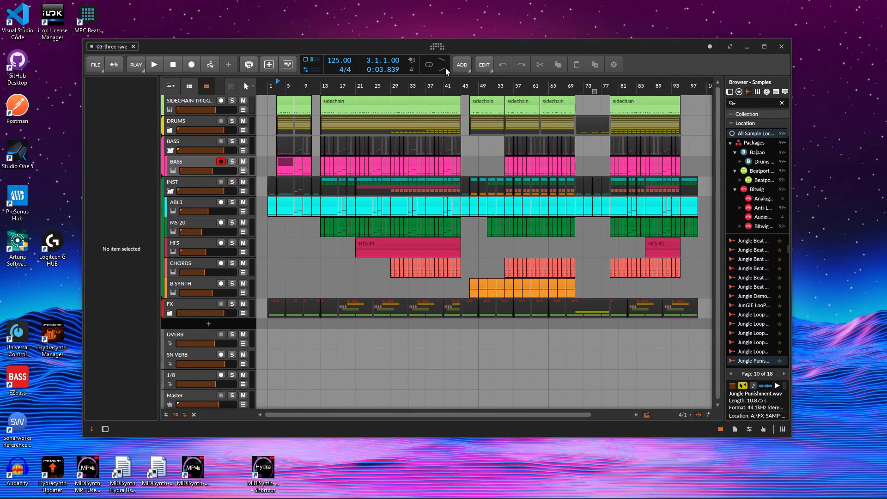
pyautogui.moveTo(489, 47); pyautogui.dragTo(565, 36)
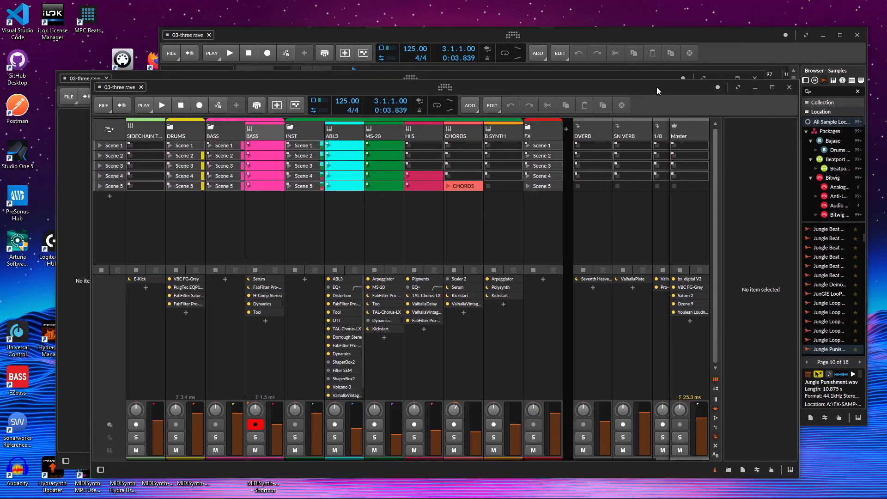
pyautogui.moveTo(655, 87); pyautogui.dragTo(683, 85)
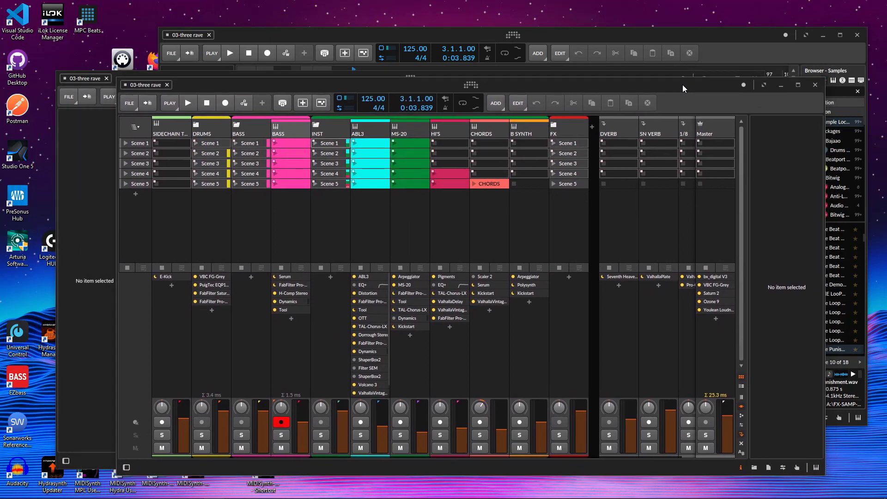
# - Switch the display profile to Single Display (Large) and open the list of display profiles again
pyautogui.rightClick(720, 38)
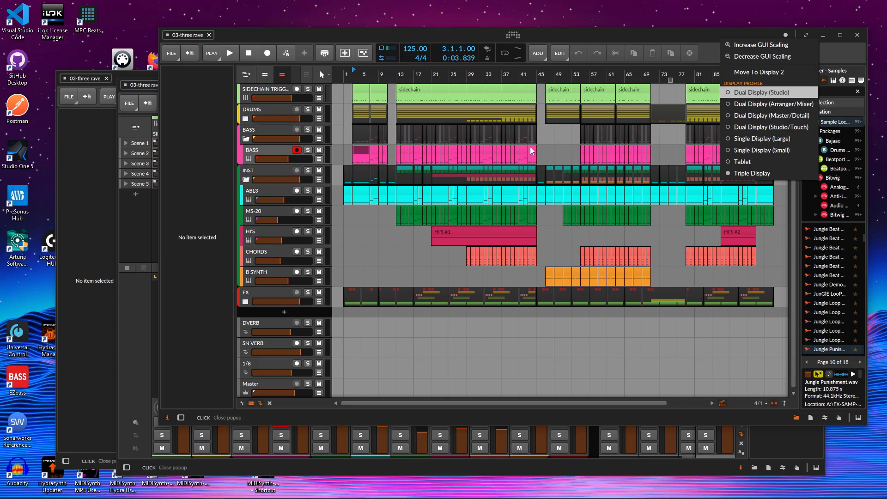
pyautogui.click(762, 138)
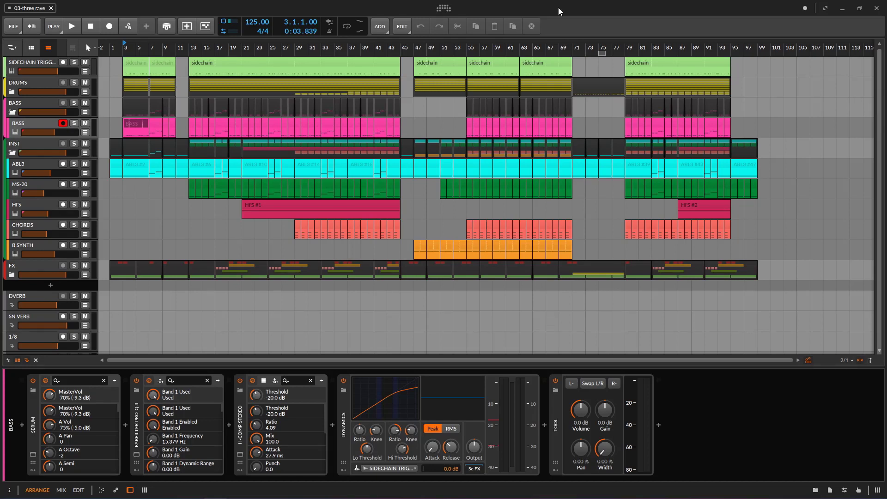
pyautogui.rightClick(558, 10)
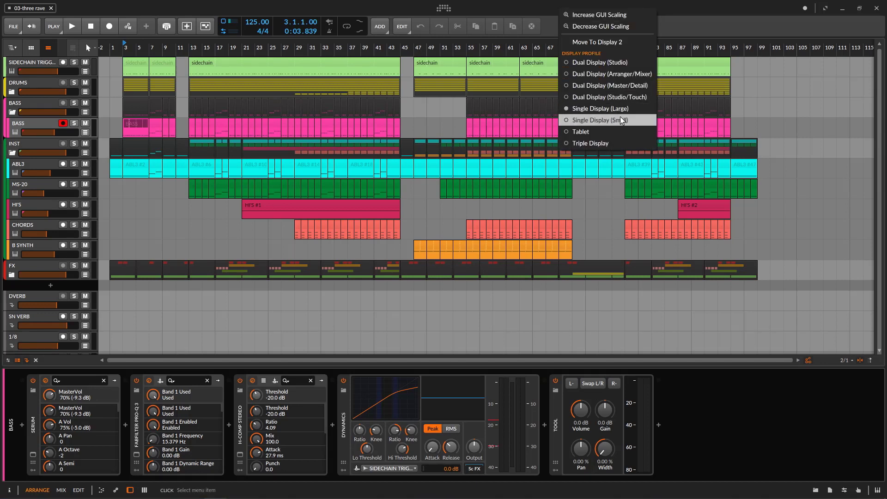